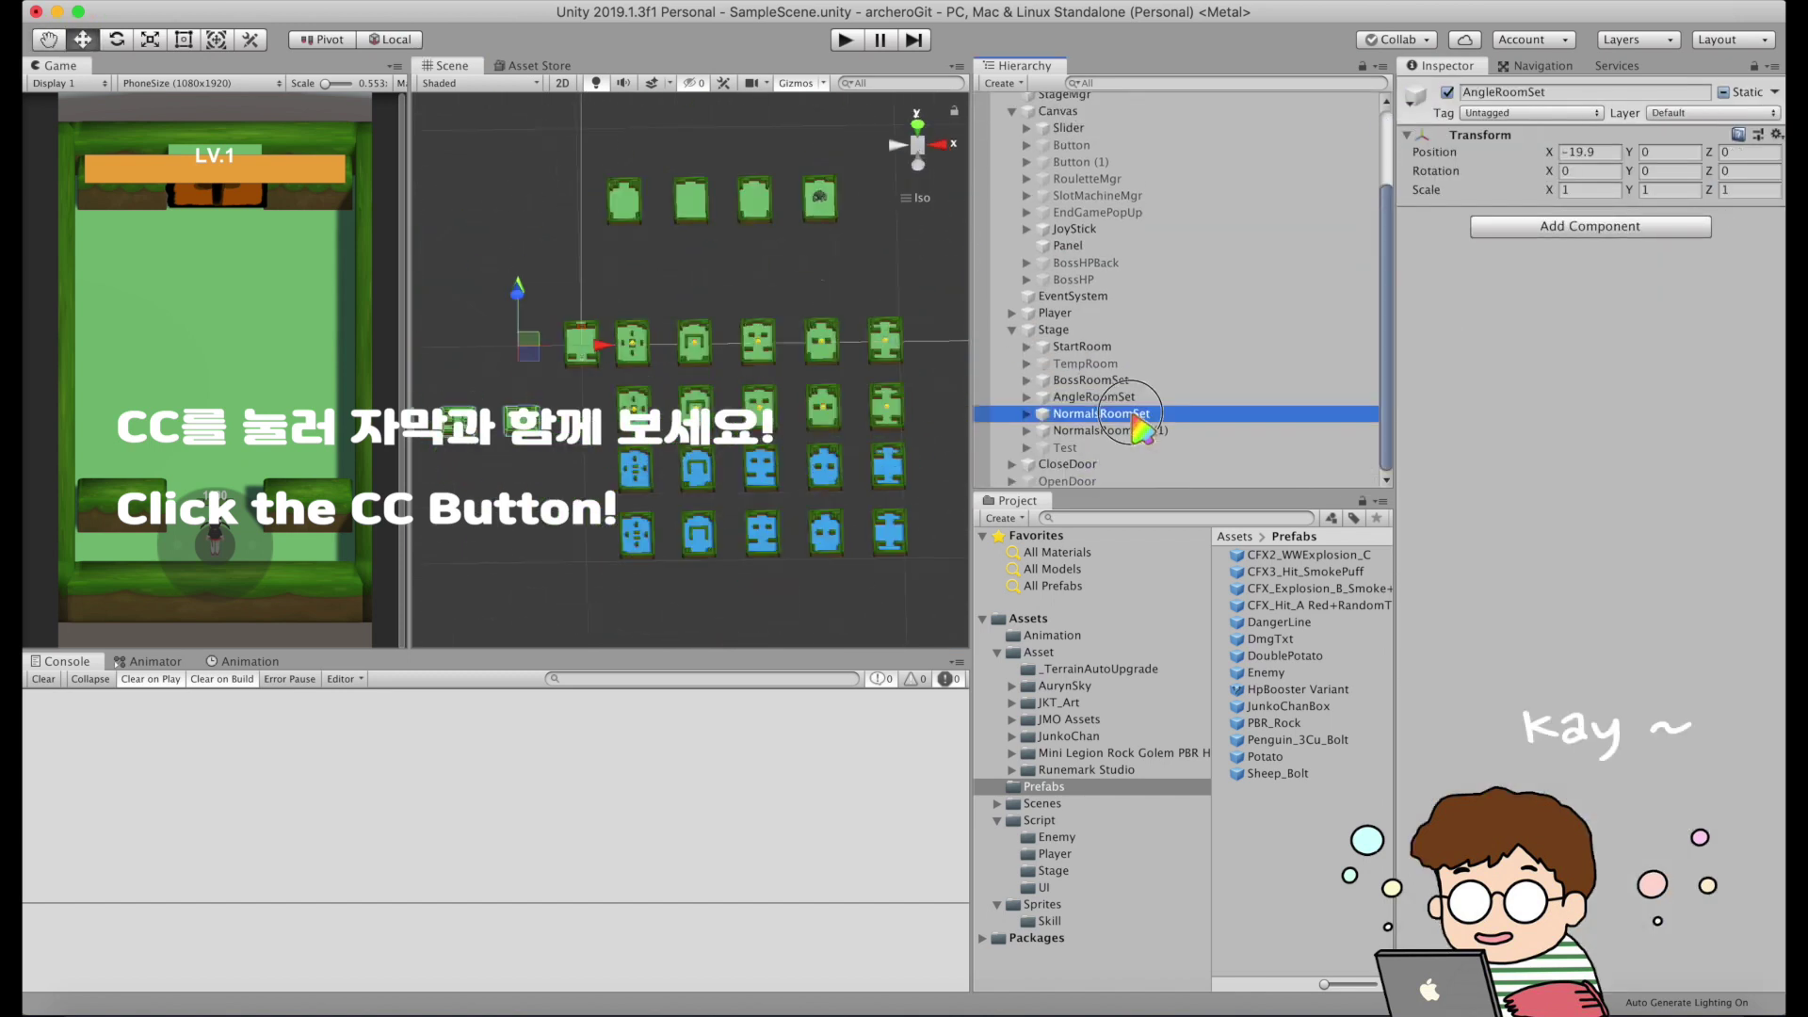
View the rooms top-down, select NormalsRoomSet (1) and Rooms 6–10, then start Play mode
{"action": "left_click_drag", "start_coordinate": [598, 304], "coordinate": [827, 371], "text": "alt"}
{"action": "left_click", "coordinate": [737, 515]}
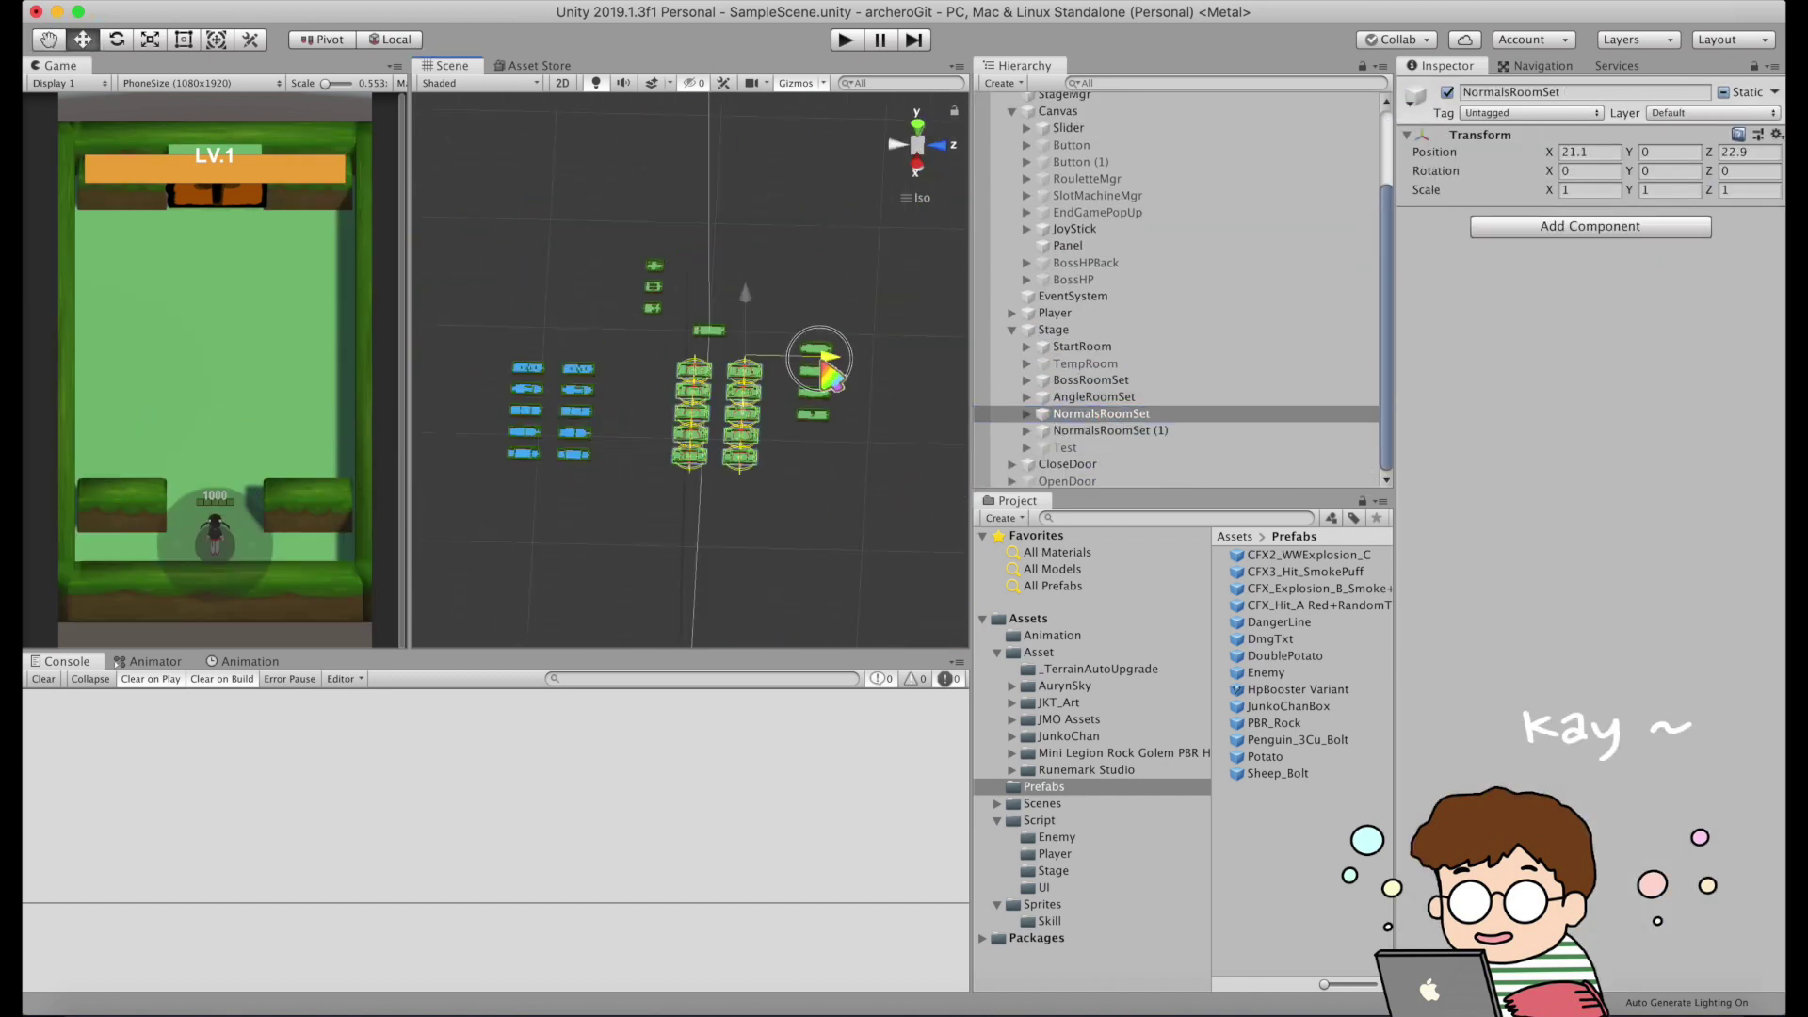
{"action": "left_click", "coordinate": [554, 453]}
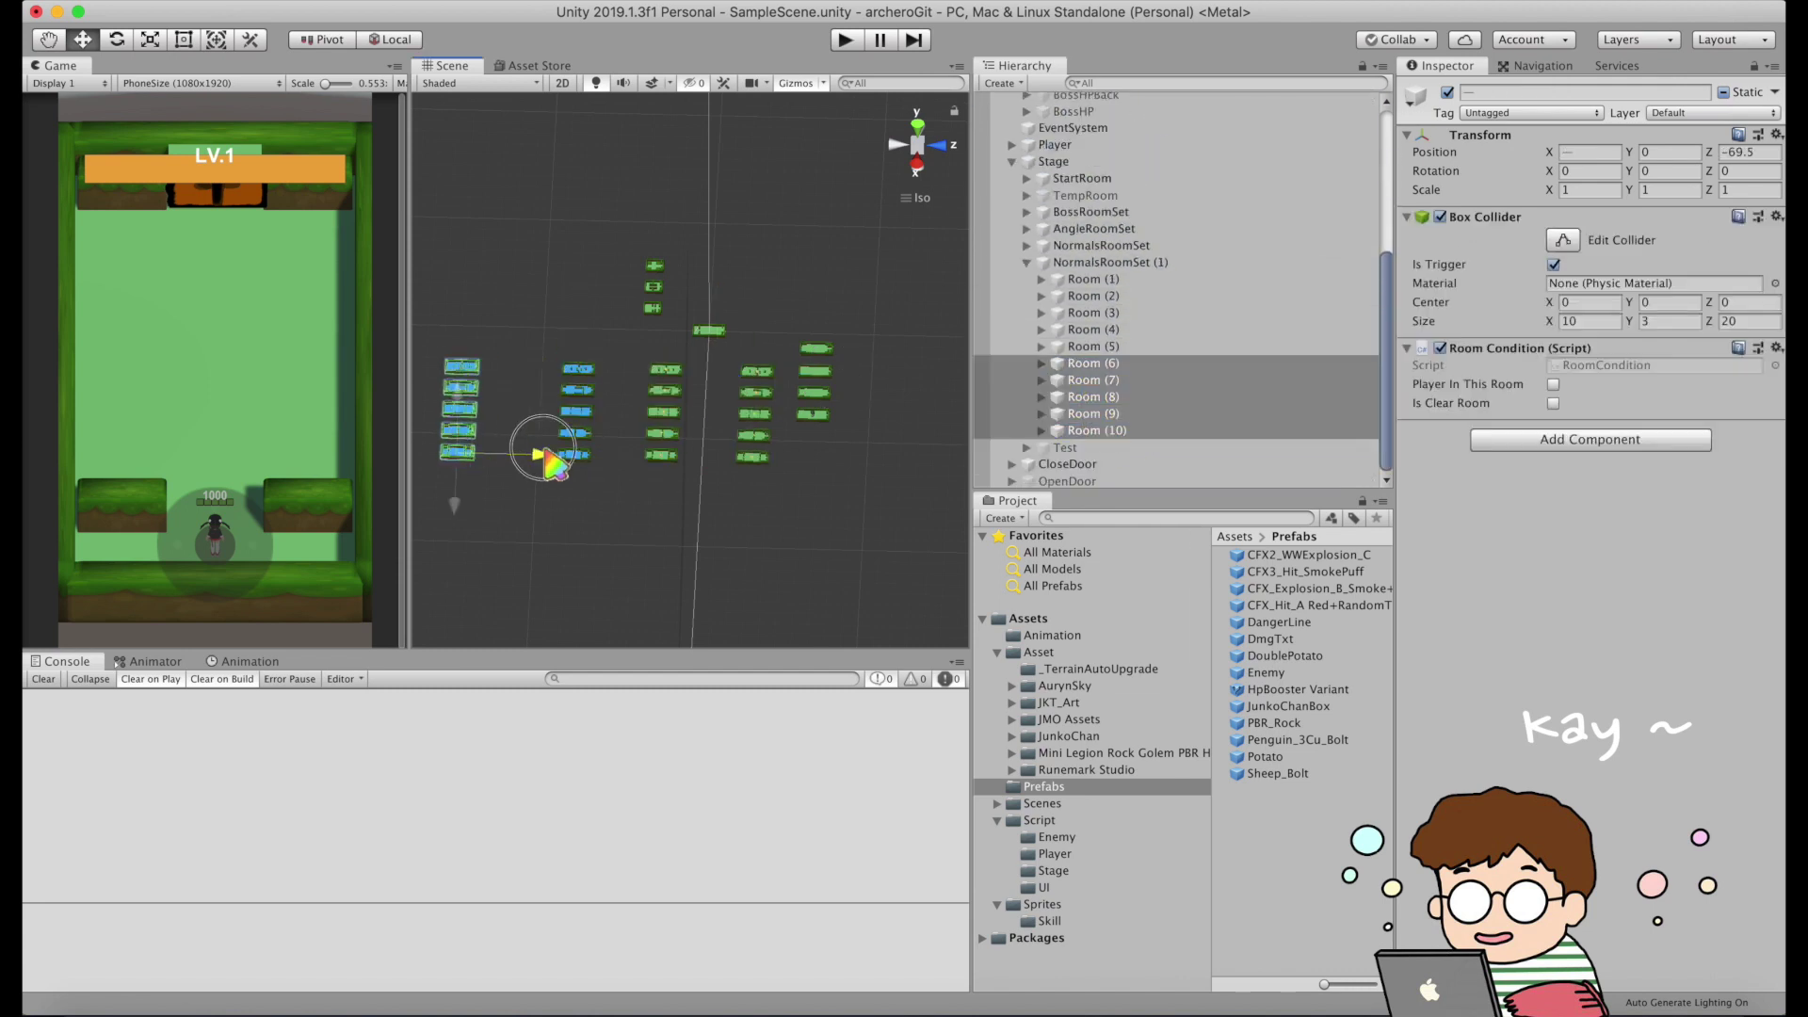
{"action": "key", "text": "super+p"}
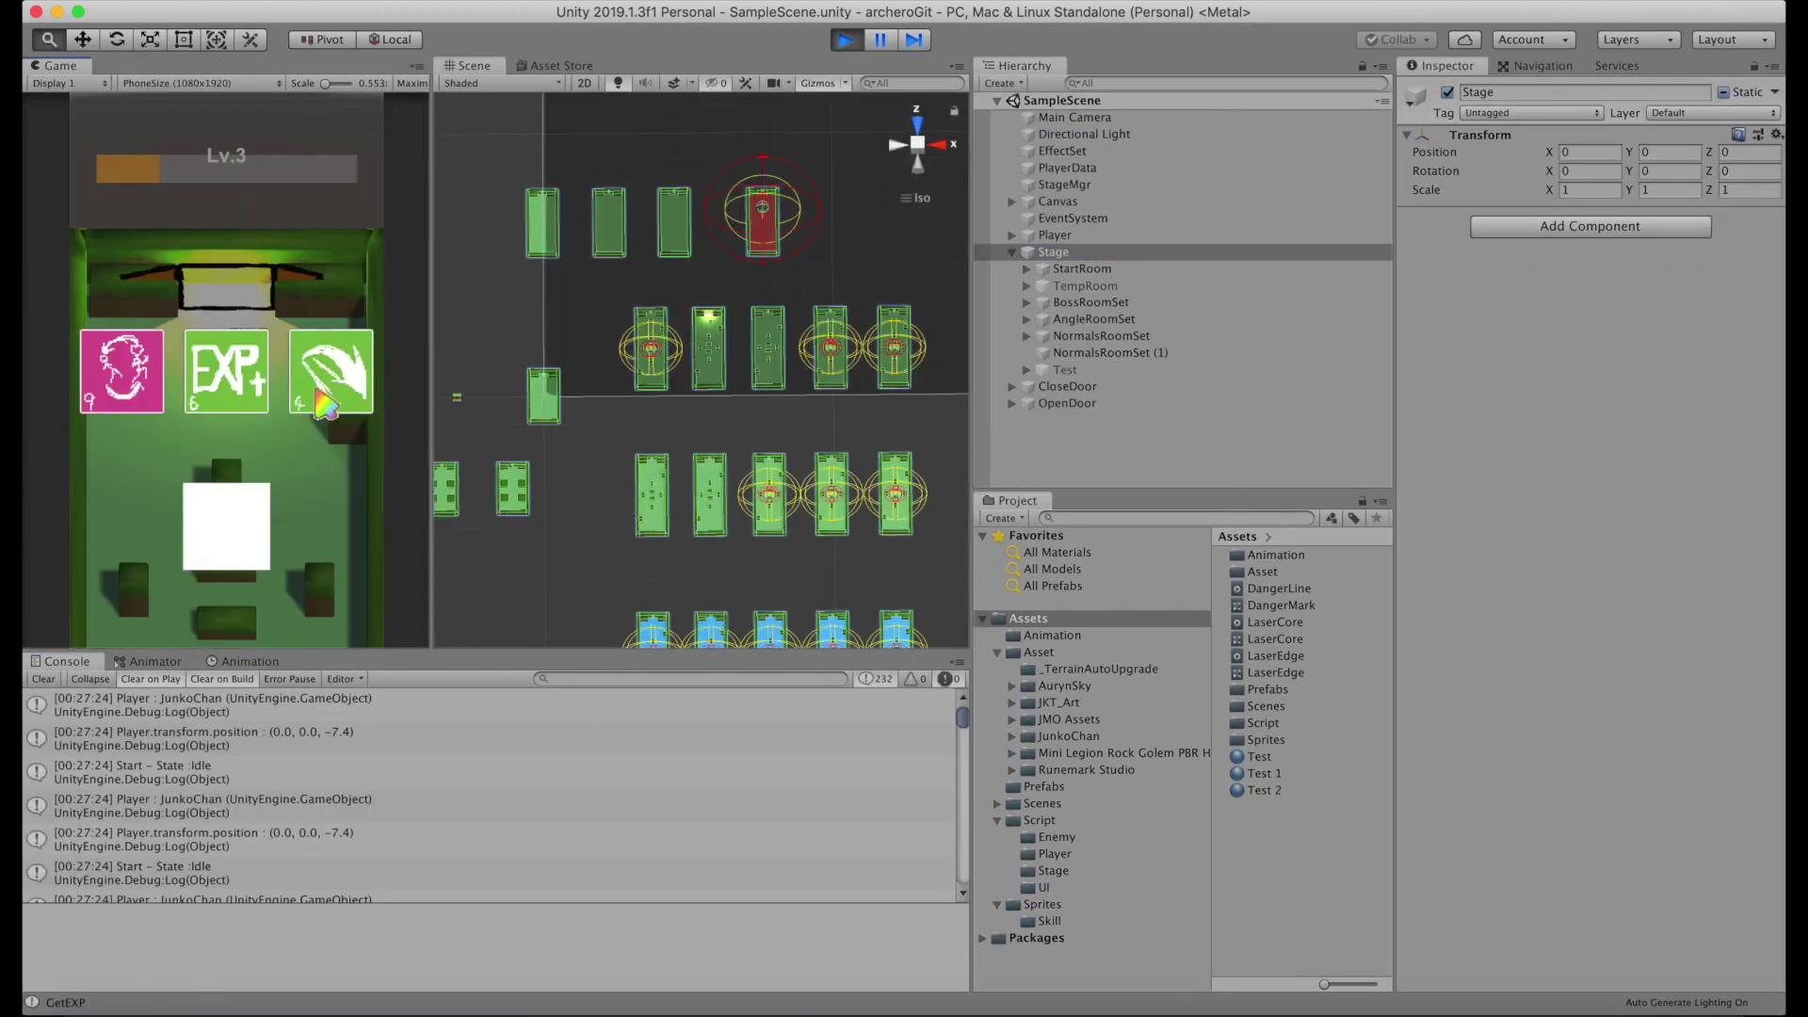
Restart the play session and choose a skill card at level-up
{"action": "left_click", "coordinate": [846, 40]}
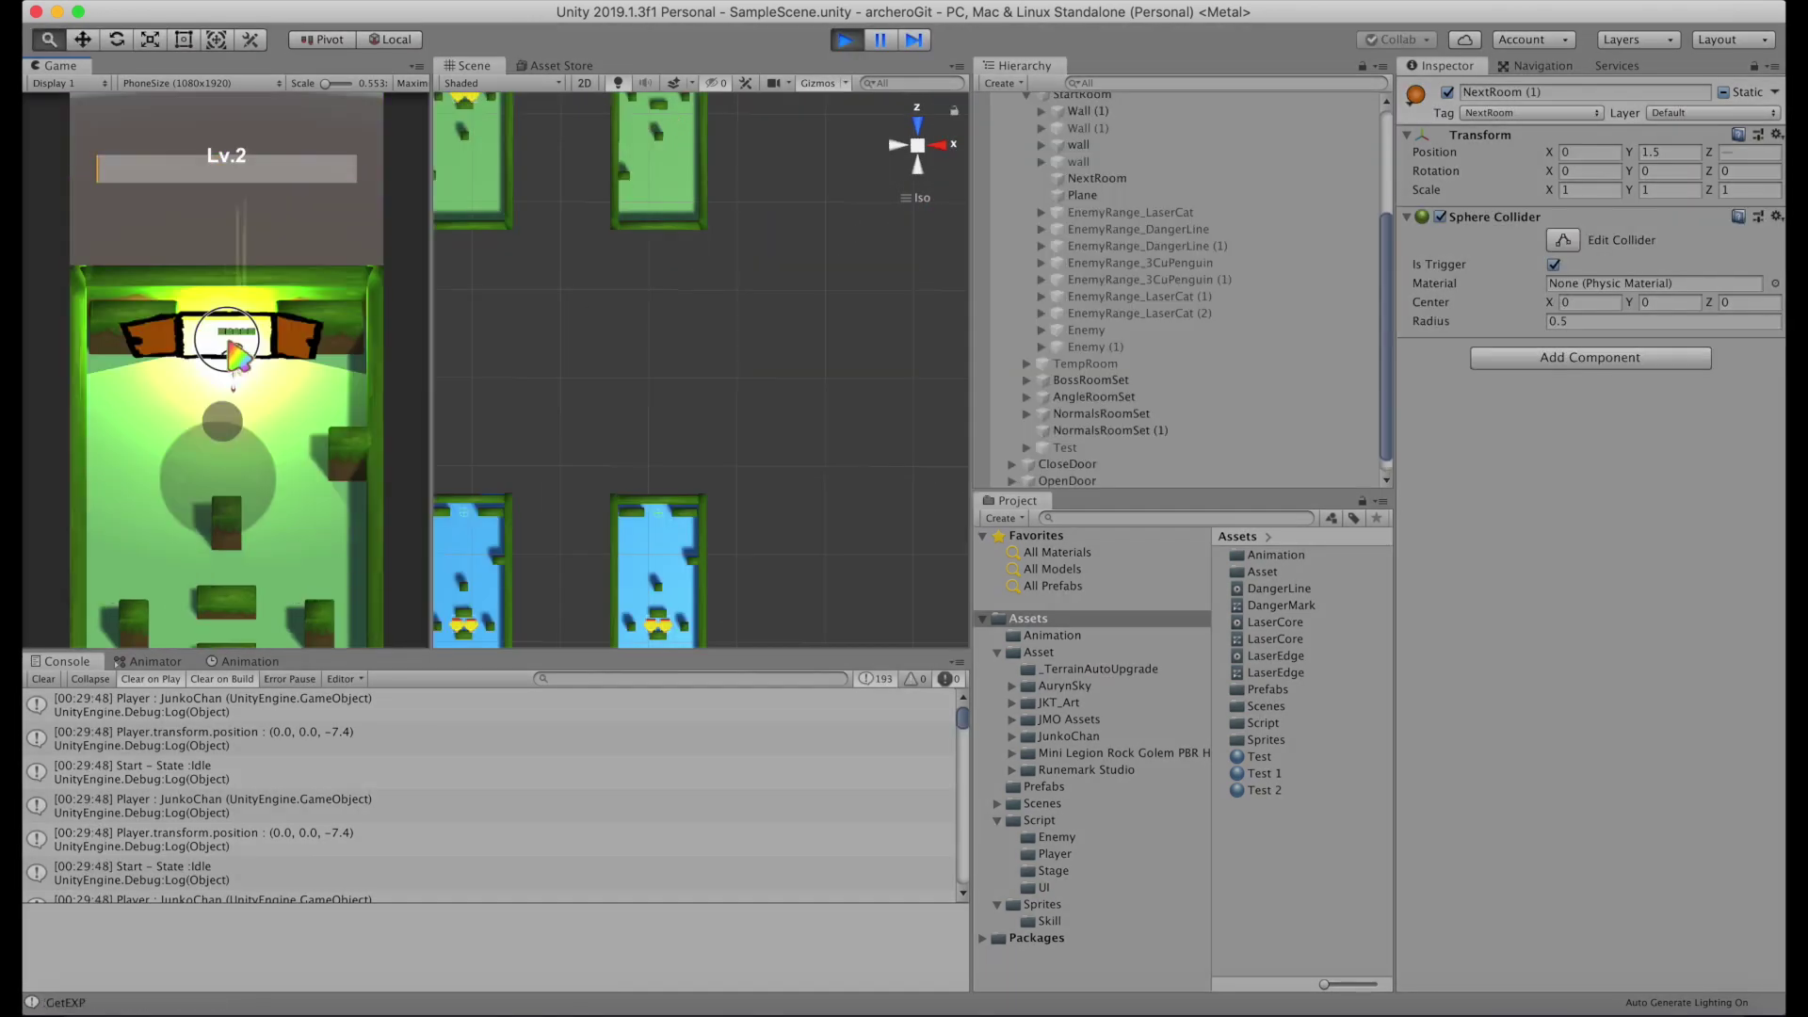
{"action": "left_click", "coordinate": [260, 347]}
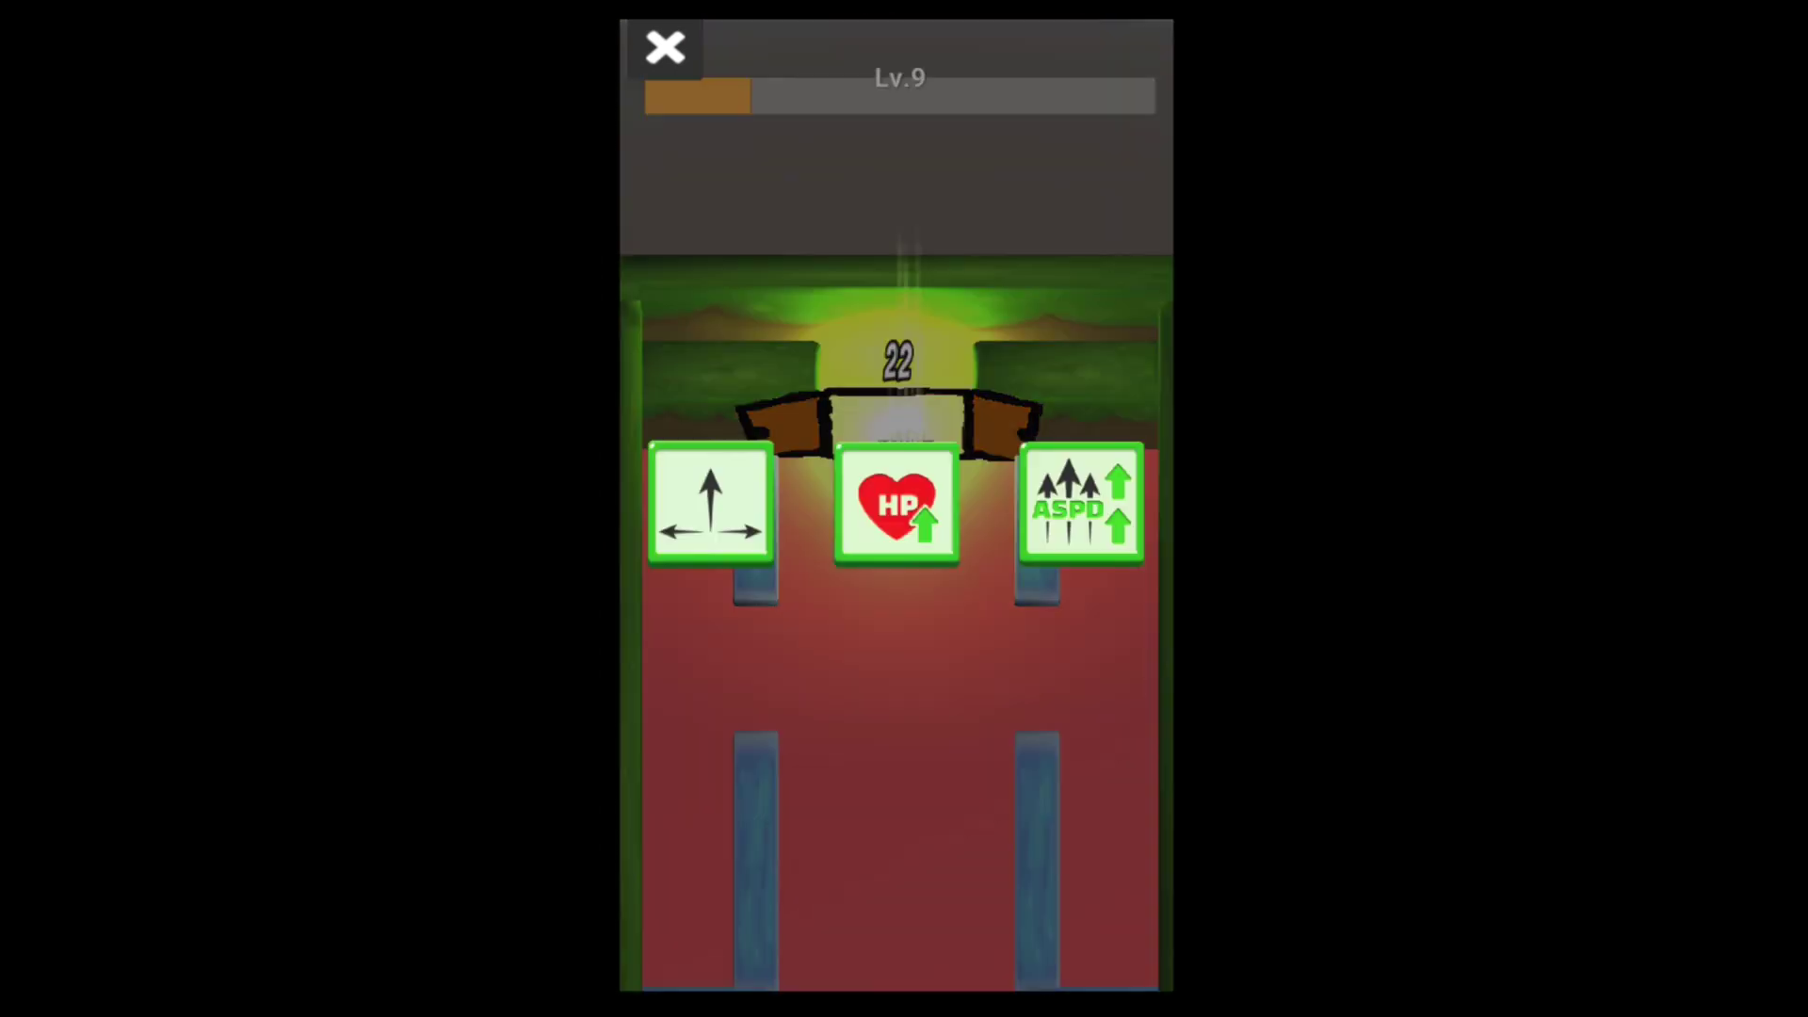
Take the ASPD attack-speed upgrade card
{"action": "left_click", "coordinate": [1114, 511]}
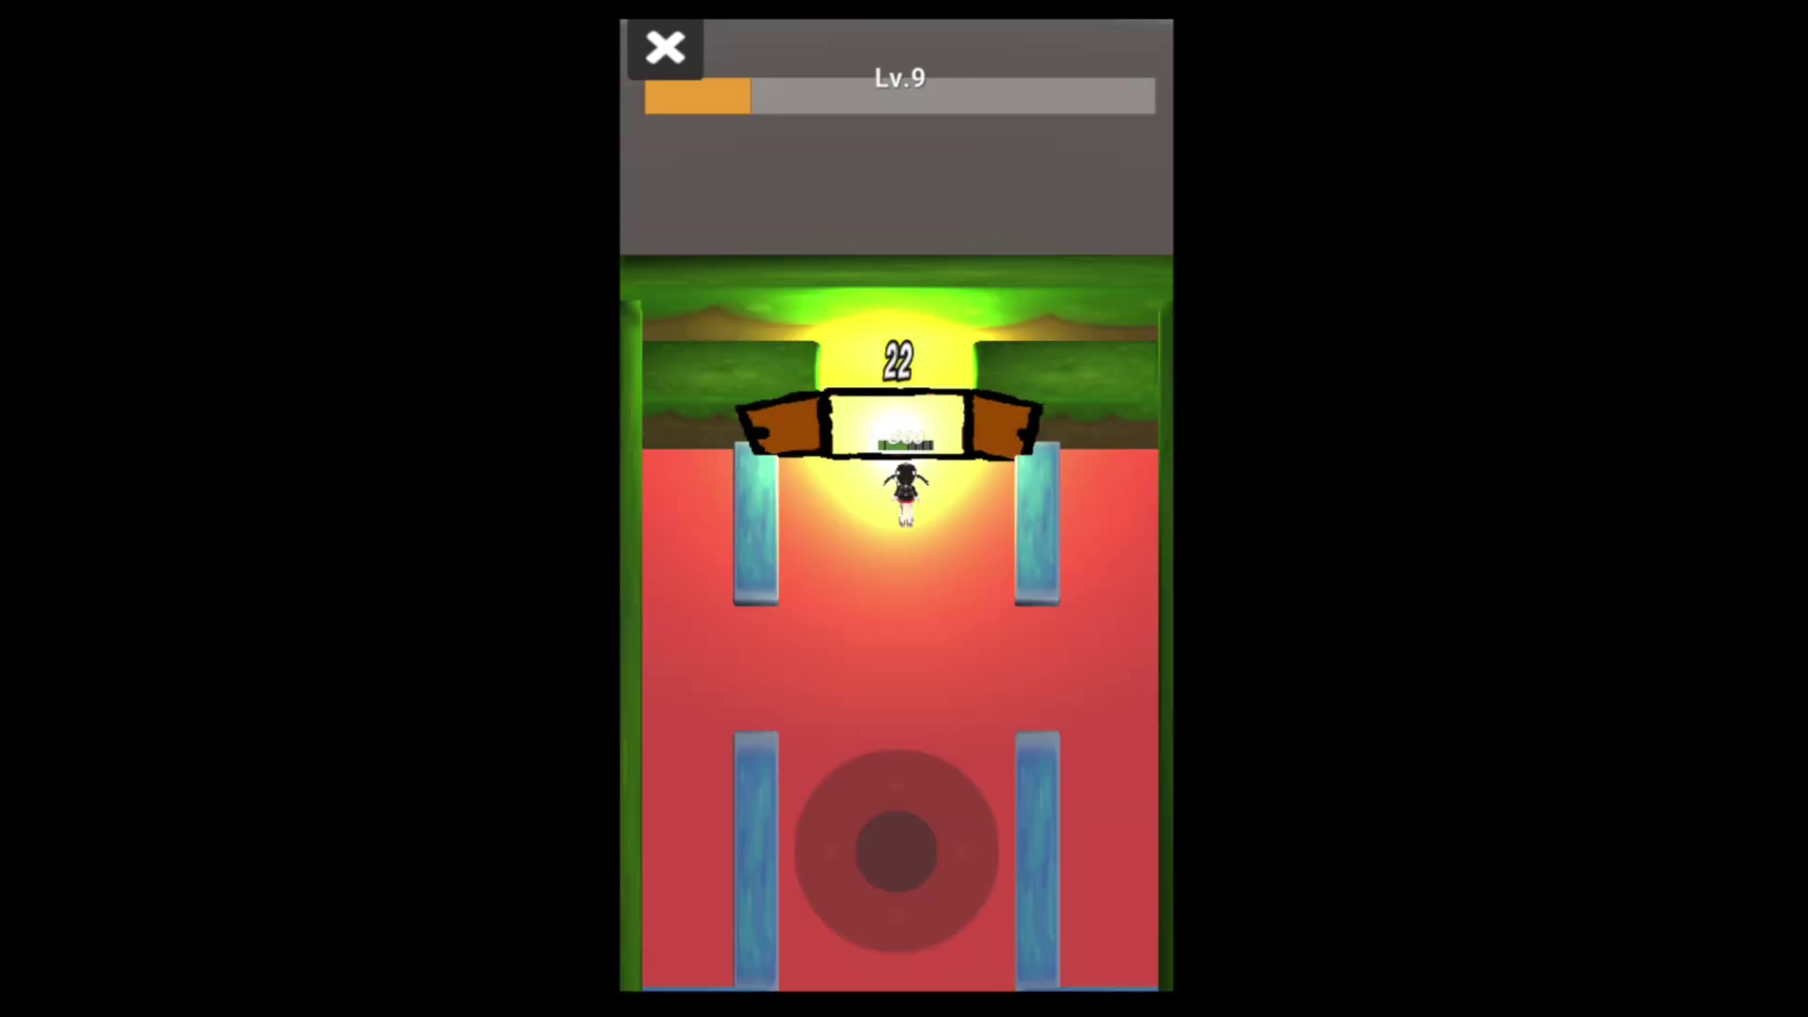